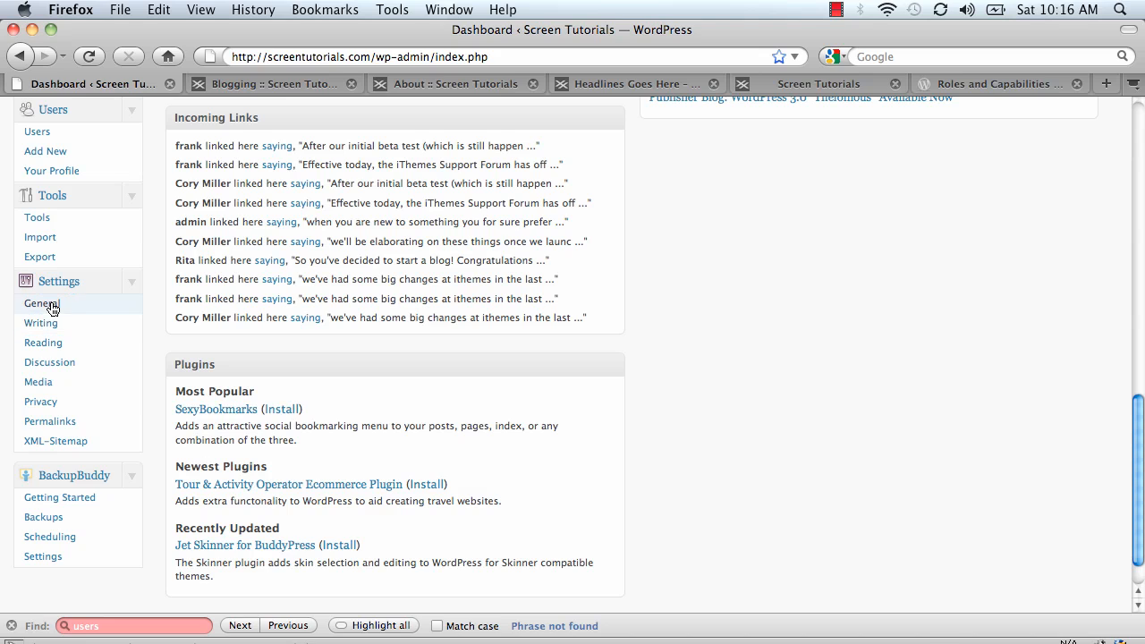
# - Open the General settings and set the site's tagline to "Where WE Do Recordings"
pyautogui.click(52, 303)
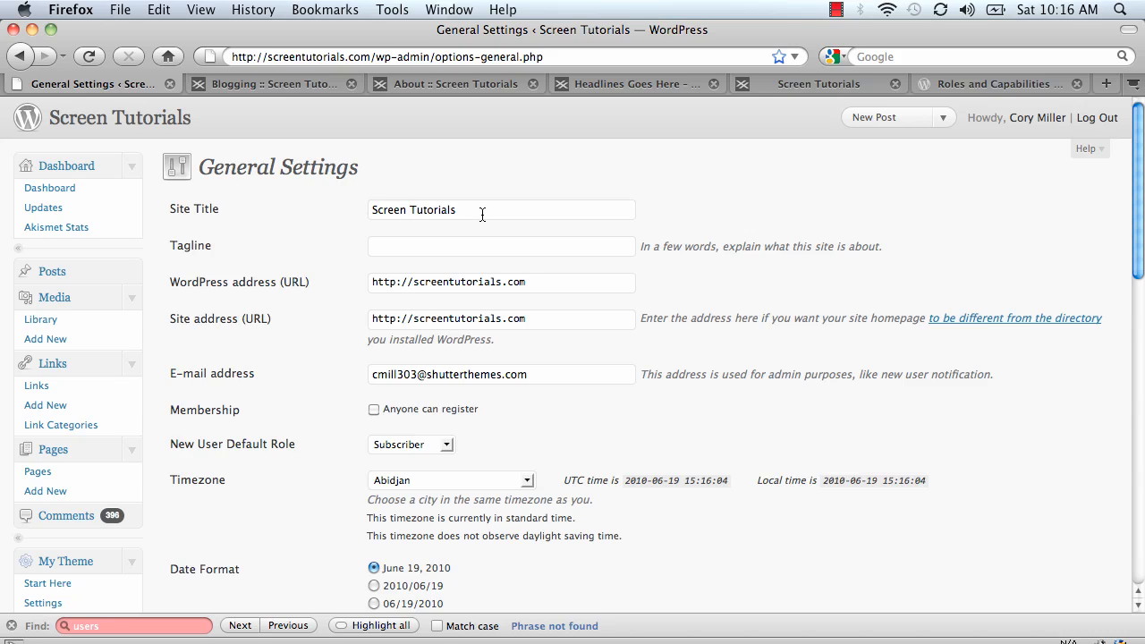
pyautogui.click(447, 247)
pyautogui.write('Where WE Do Recordings')
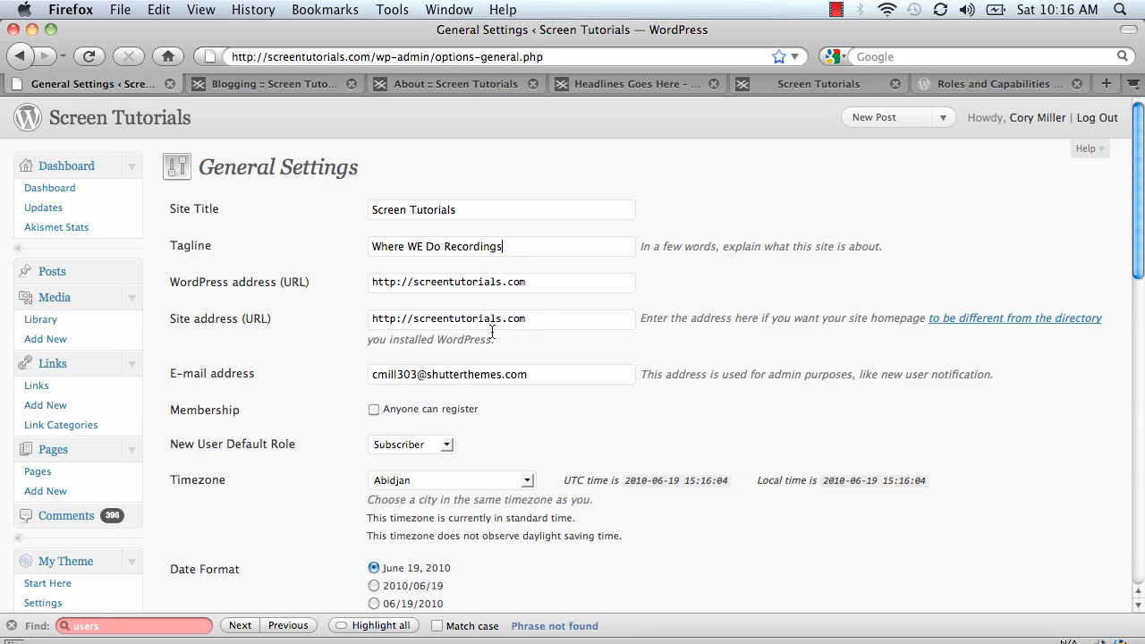
# - Review the site and WordPress addresses and the remaining general options, including timezone, date and time formats
pyautogui.moveTo(531, 320); pyautogui.dragTo(346, 315)
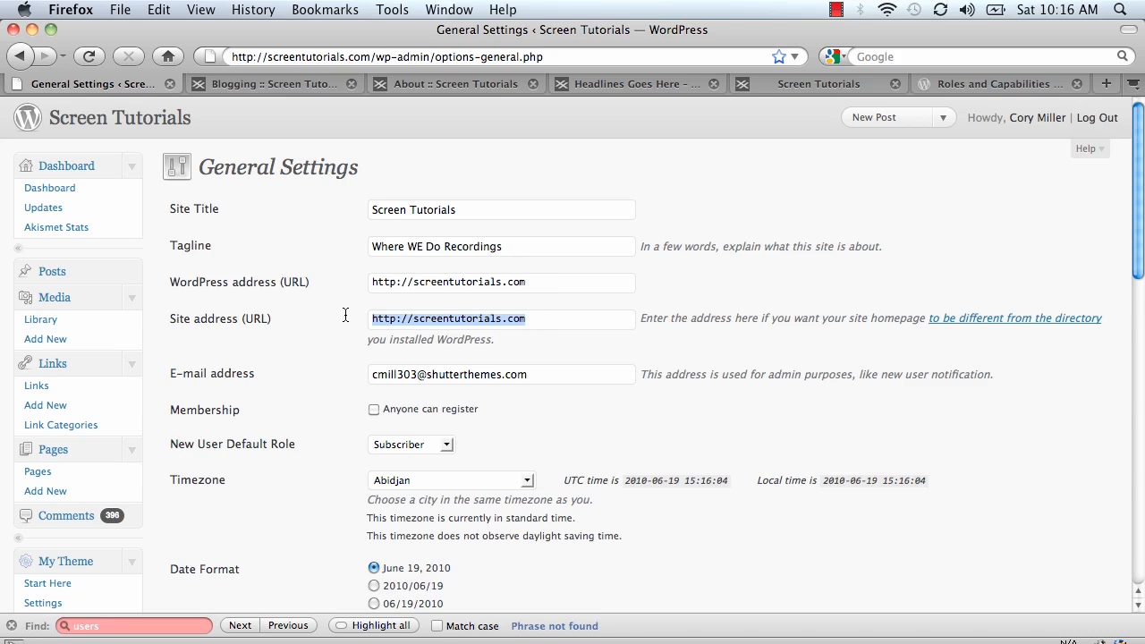
pyautogui.click(534, 282)
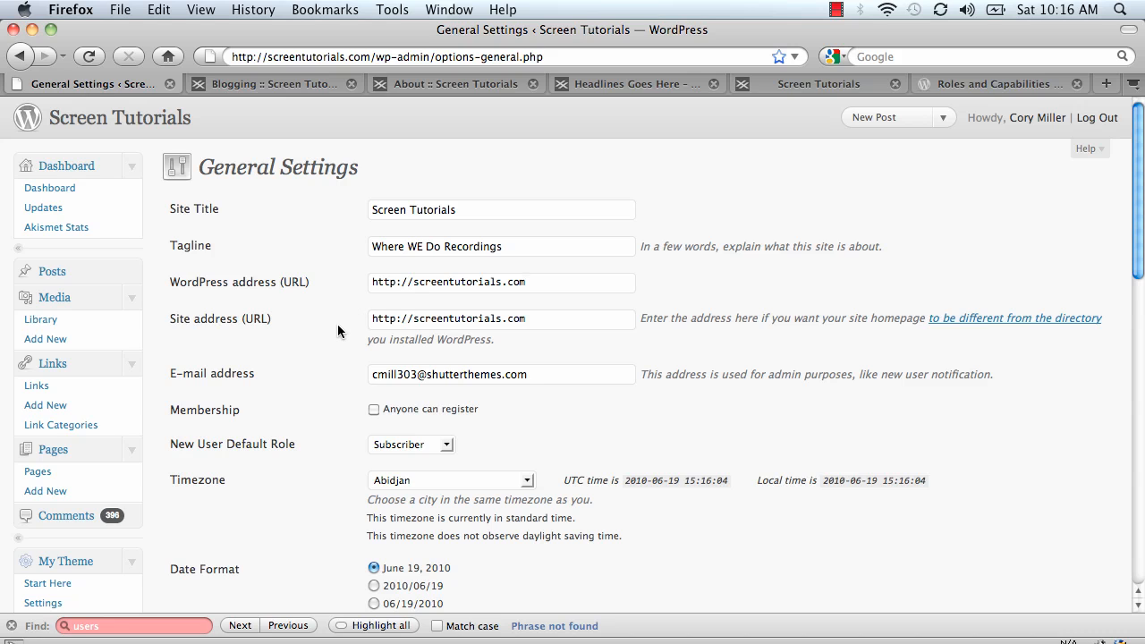
pyautogui.scroll(-5, 331, 408)
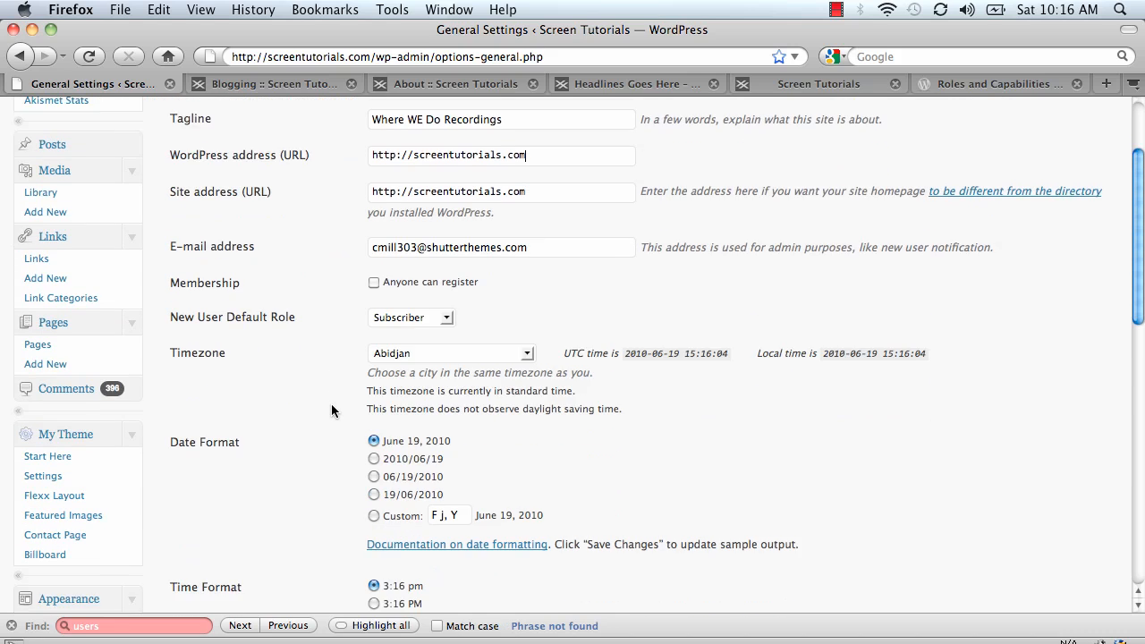
pyautogui.scroll(-1, 330, 404)
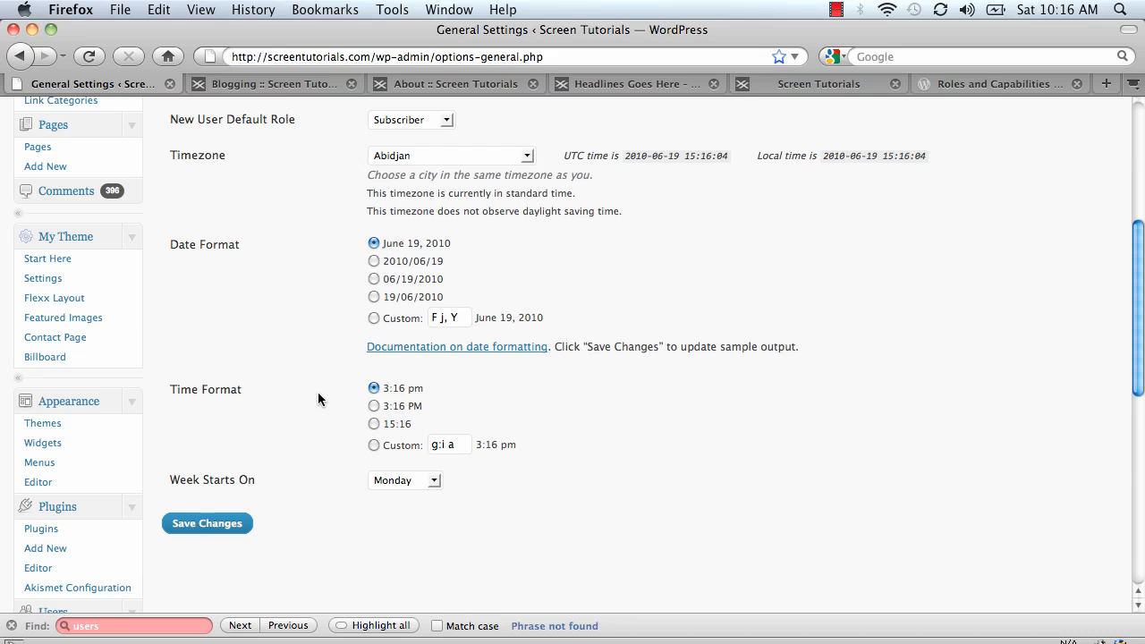
pyautogui.scroll(6, 319, 393)
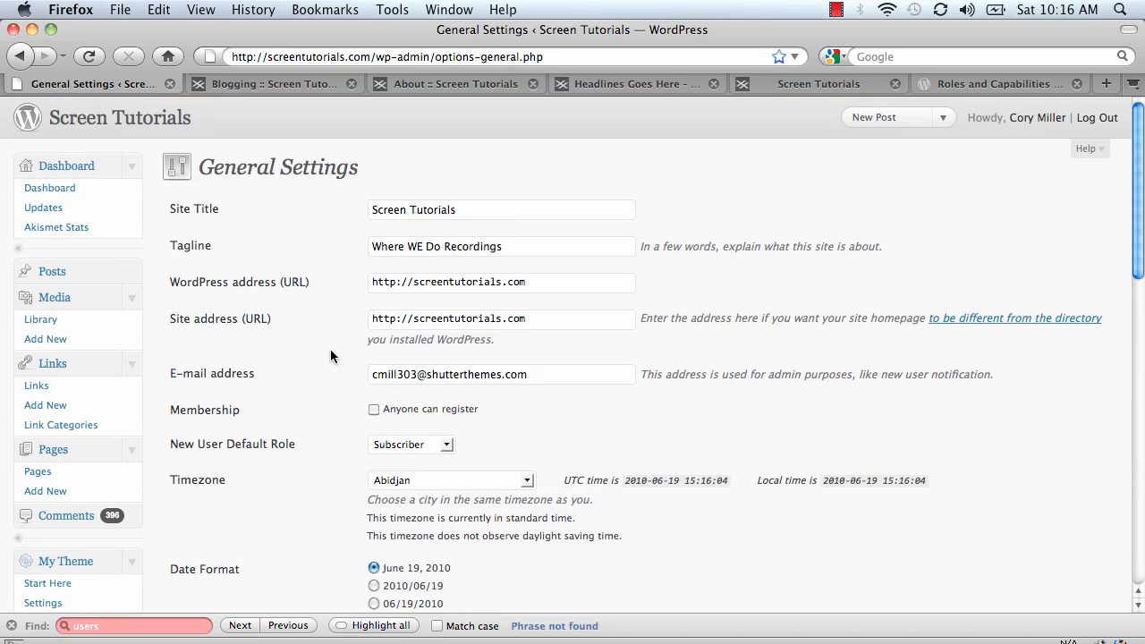
# - Highlight the tagline and check the site title on the public Blogging page before returning to the General settings
pyautogui.tripleClick(414, 247)
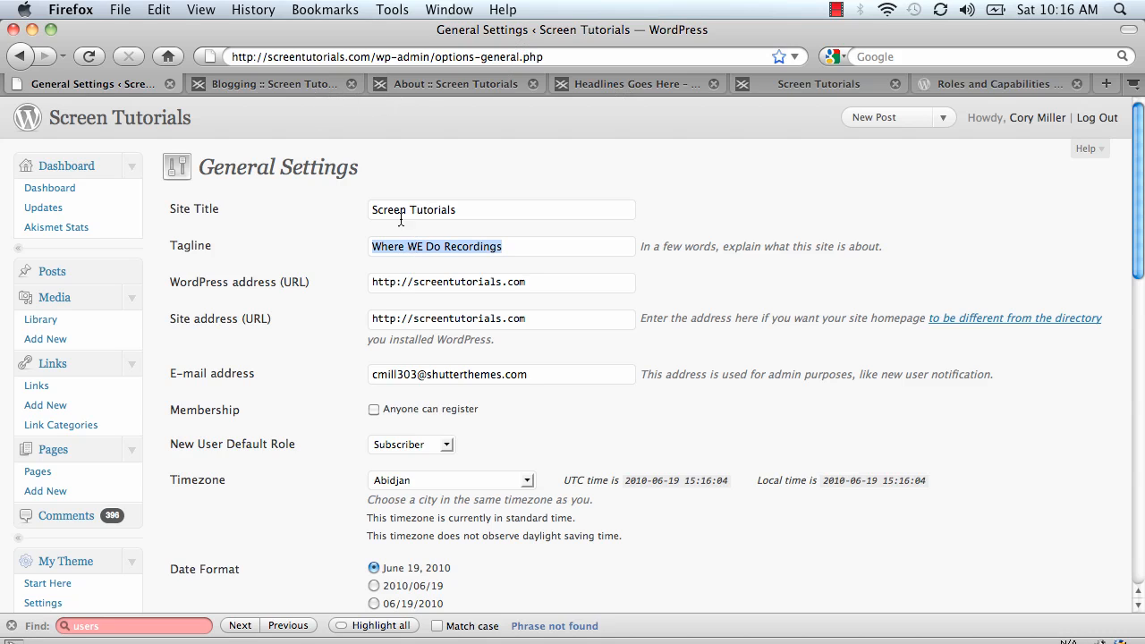
pyautogui.click(296, 86)
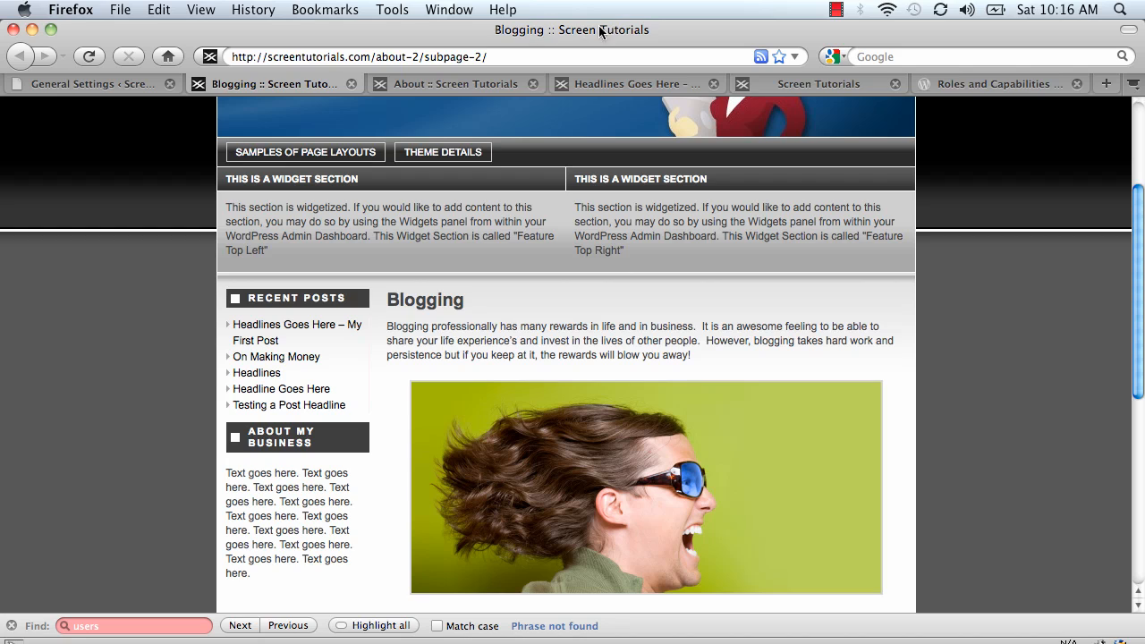
pyautogui.click(70, 86)
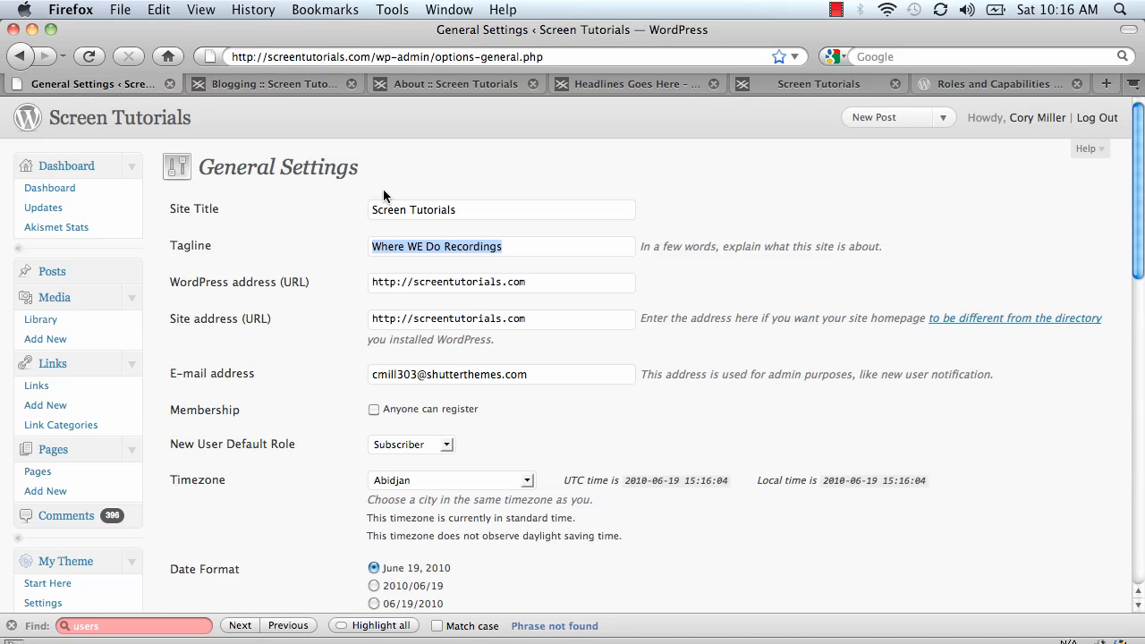
pyautogui.click(284, 425)
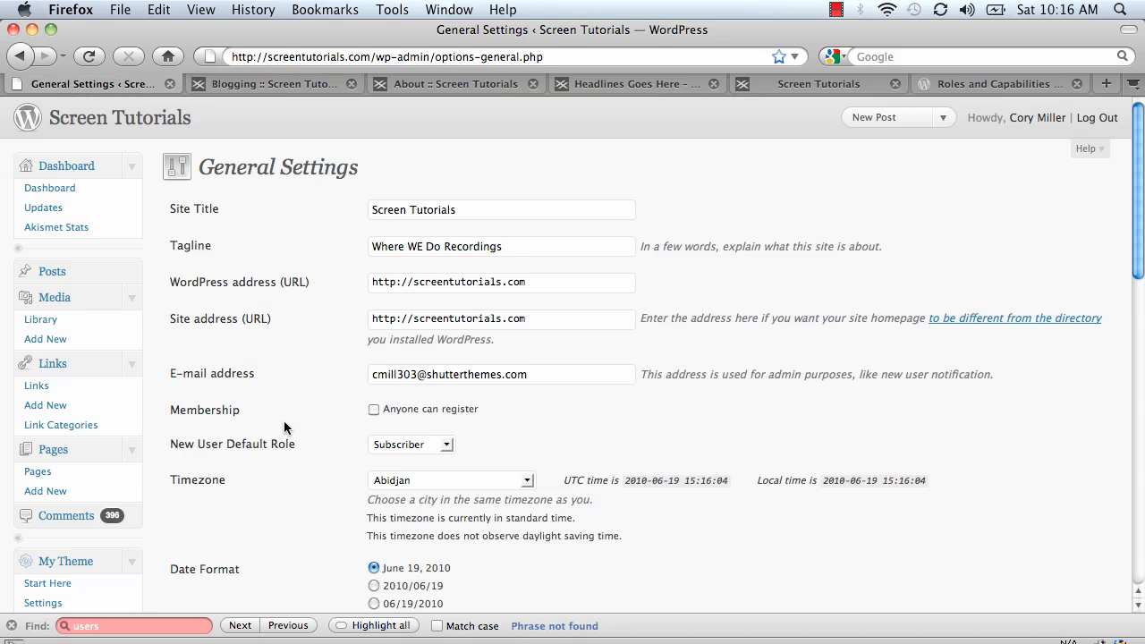
# - Open the Discussion settings and review the comment, e-mail notification, moderation, blacklist and avatar options
pyautogui.scroll(-5, 283, 425)
pyautogui.scroll(-9, 284, 421)
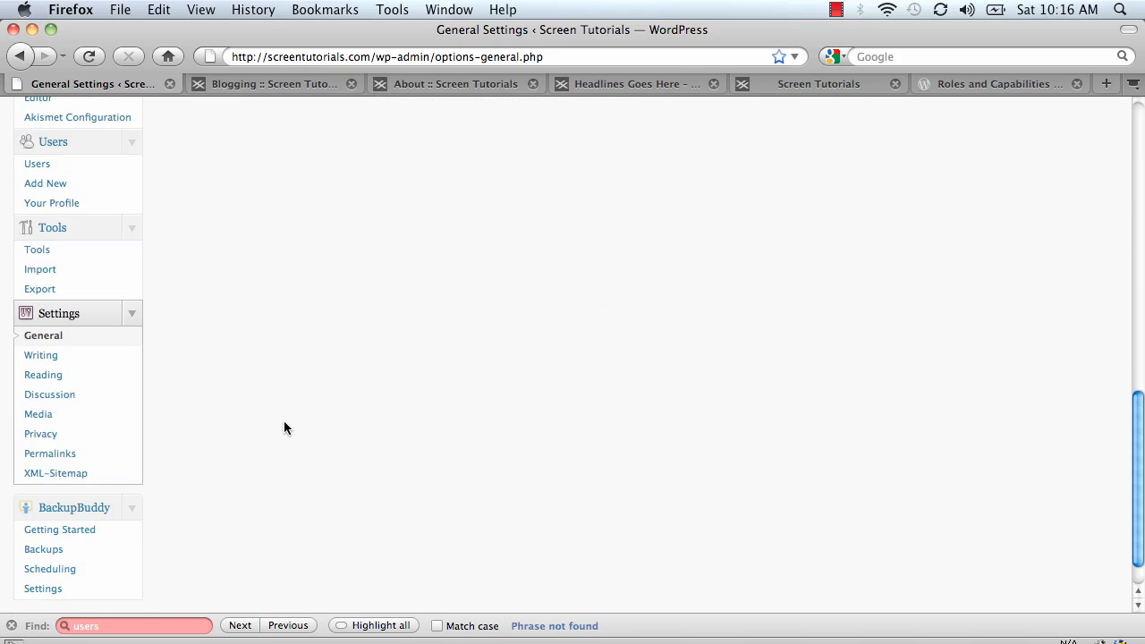
pyautogui.click(50, 397)
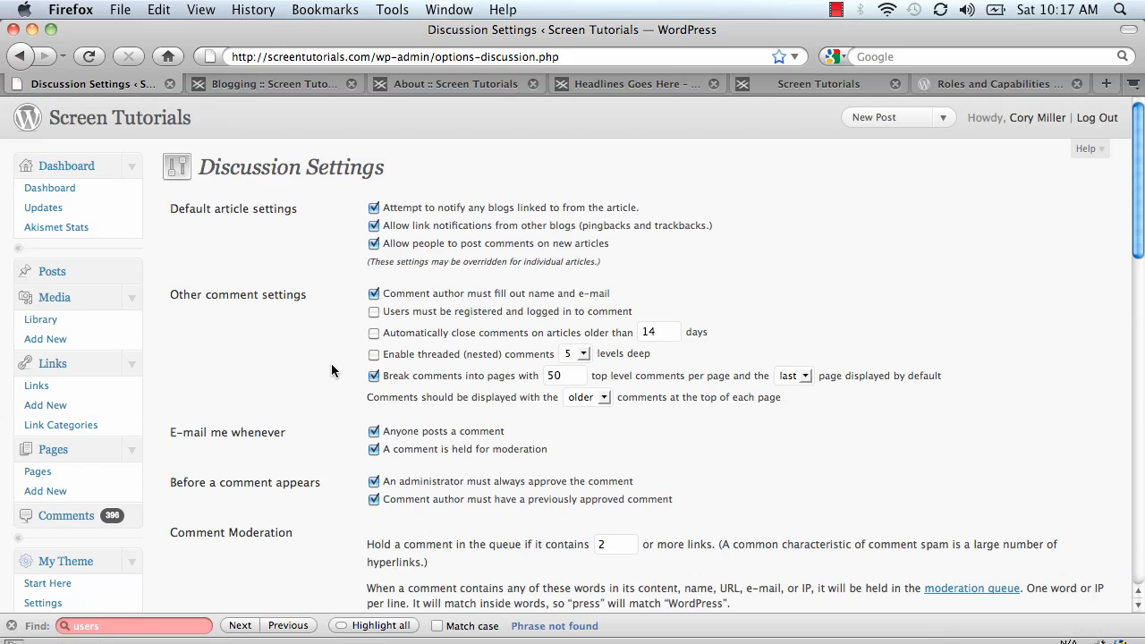
pyautogui.scroll(-2, 331, 369)
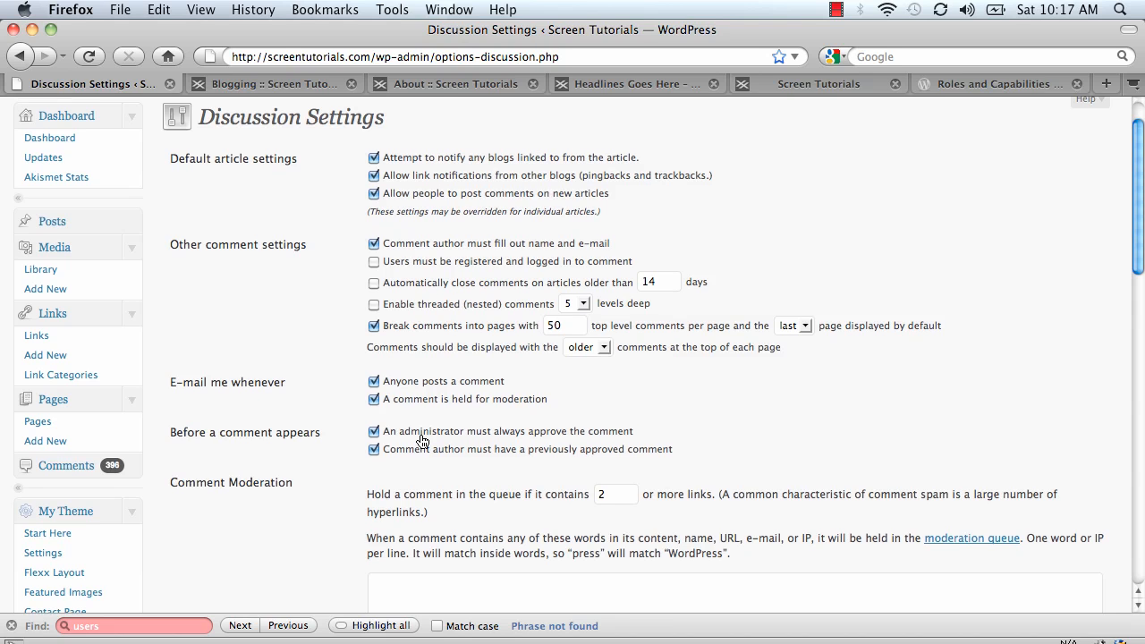
pyautogui.scroll(-10, 421, 440)
pyautogui.scroll(-13, 420, 436)
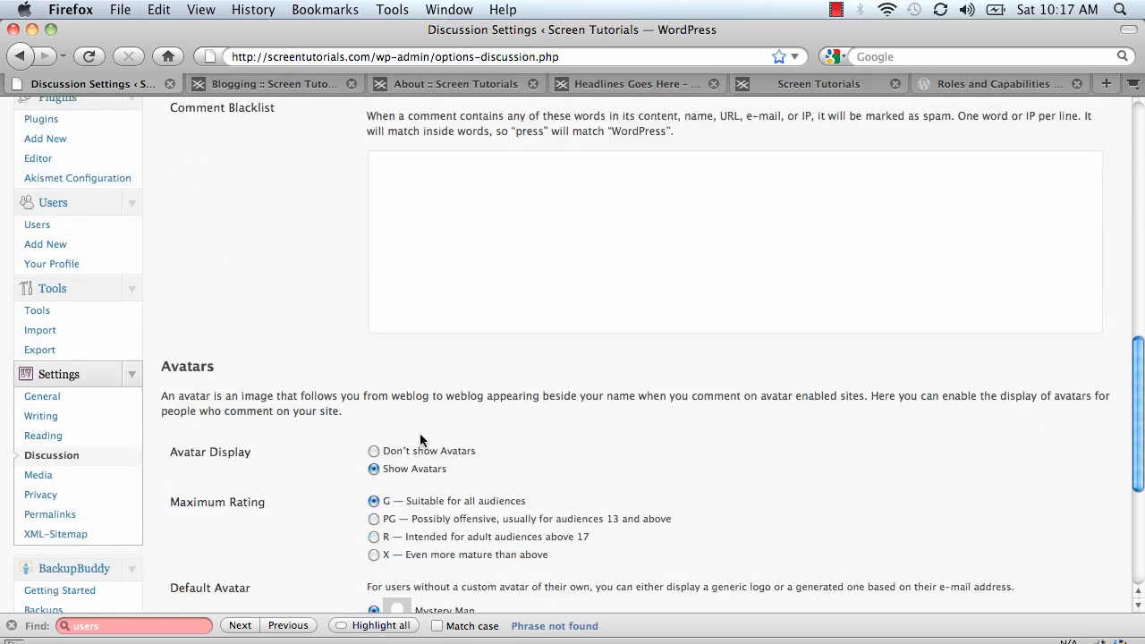
pyautogui.scroll(20, 420, 438)
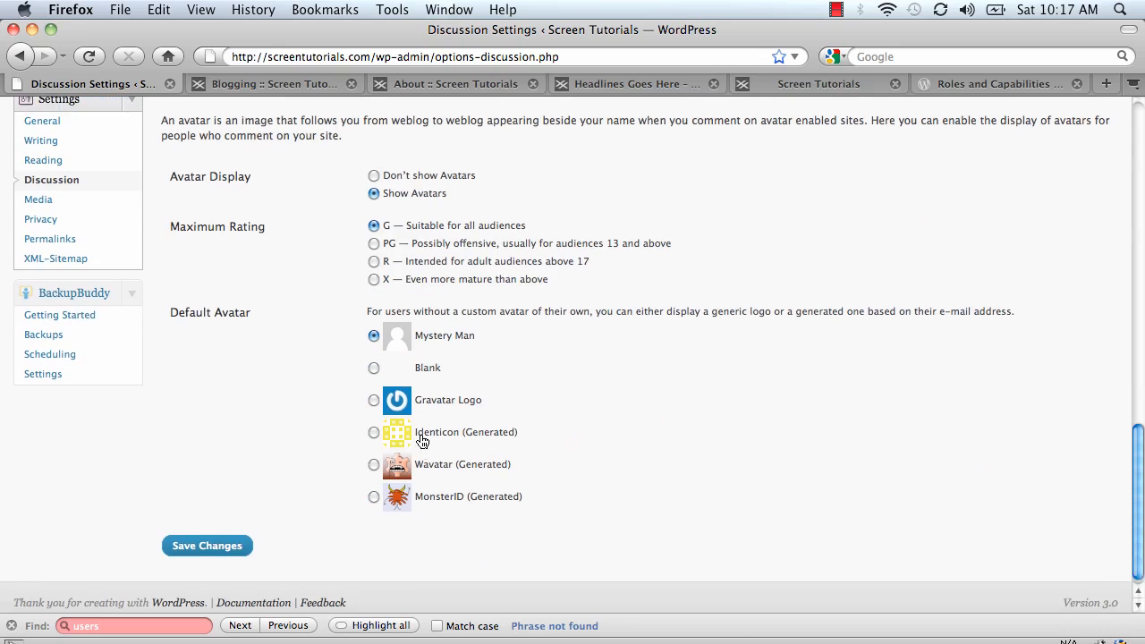
pyautogui.scroll(3, 421, 440)
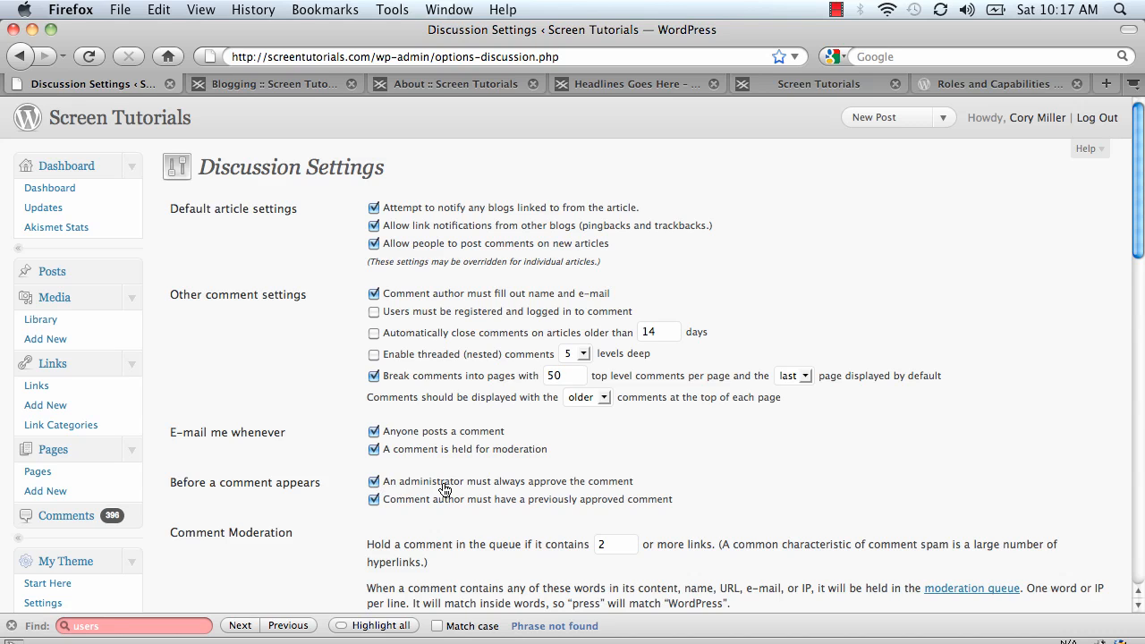
# - Open the Privacy settings to view the site visibility options for search engines
pyautogui.scroll(-7, 224, 524)
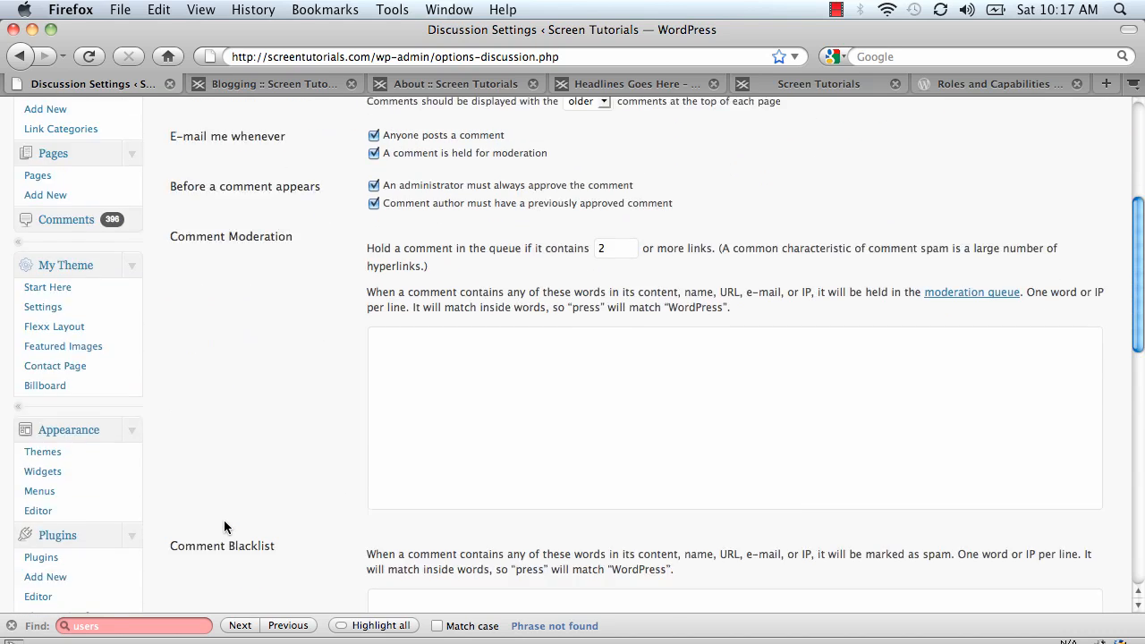
pyautogui.scroll(-13, 224, 526)
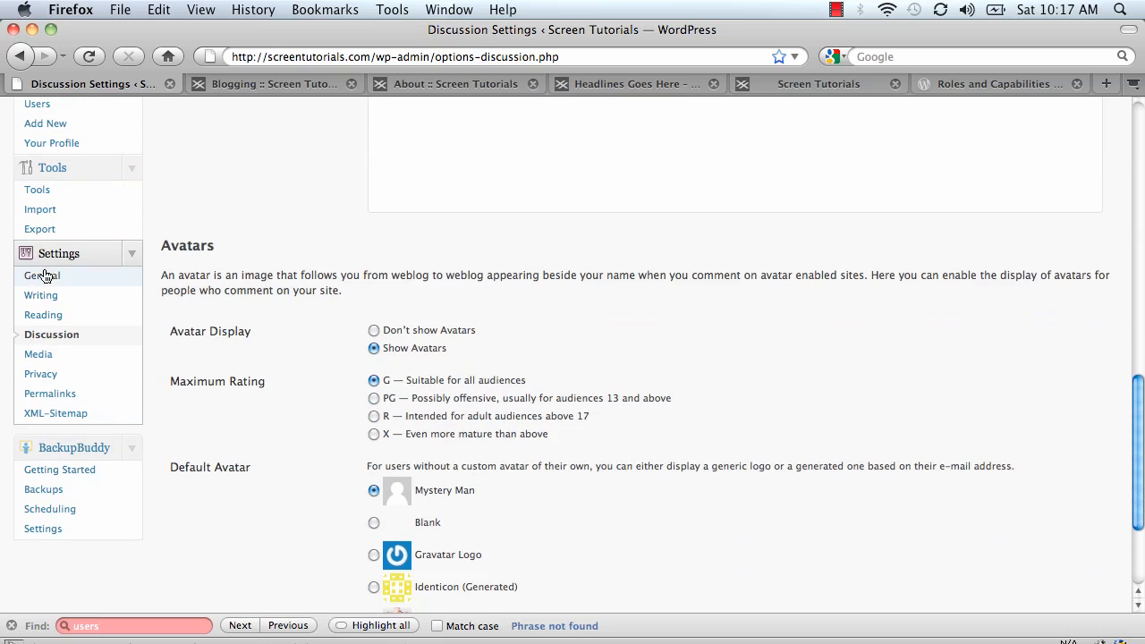
pyautogui.click(49, 380)
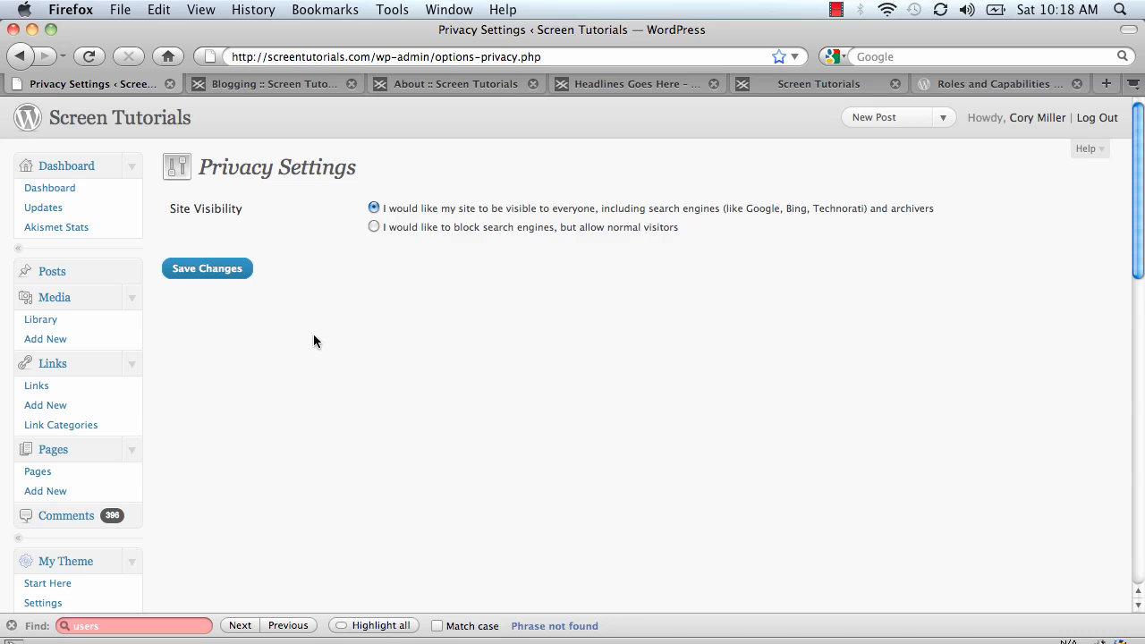
# - Open the Permalink settings and compare the default URL format with the custom structure
pyautogui.scroll(-10, 172, 383)
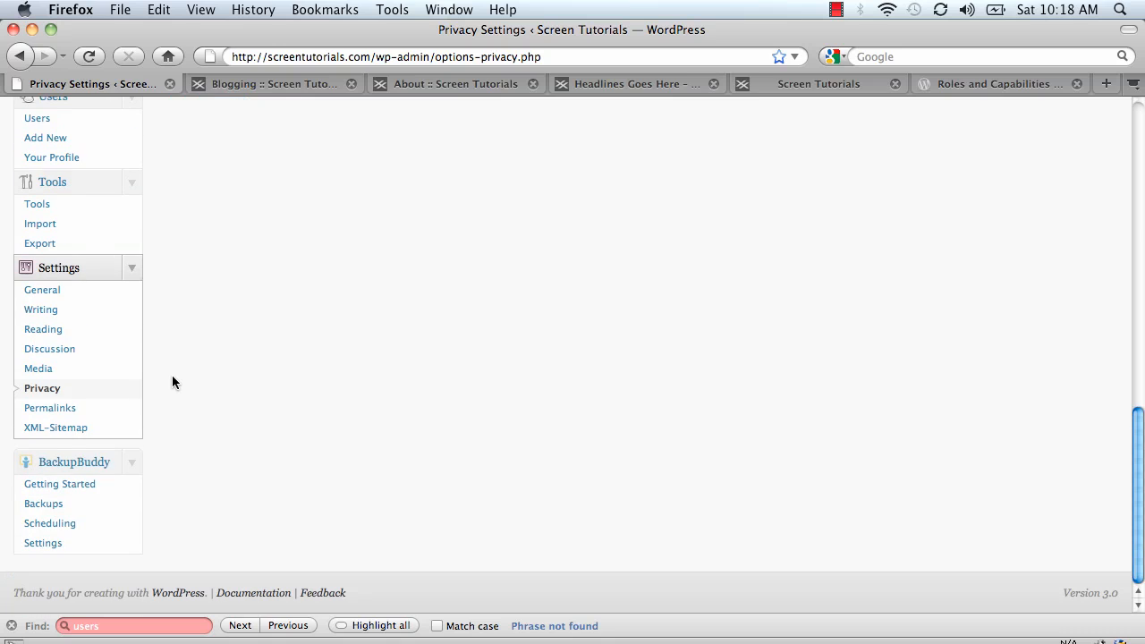
pyautogui.click(57, 409)
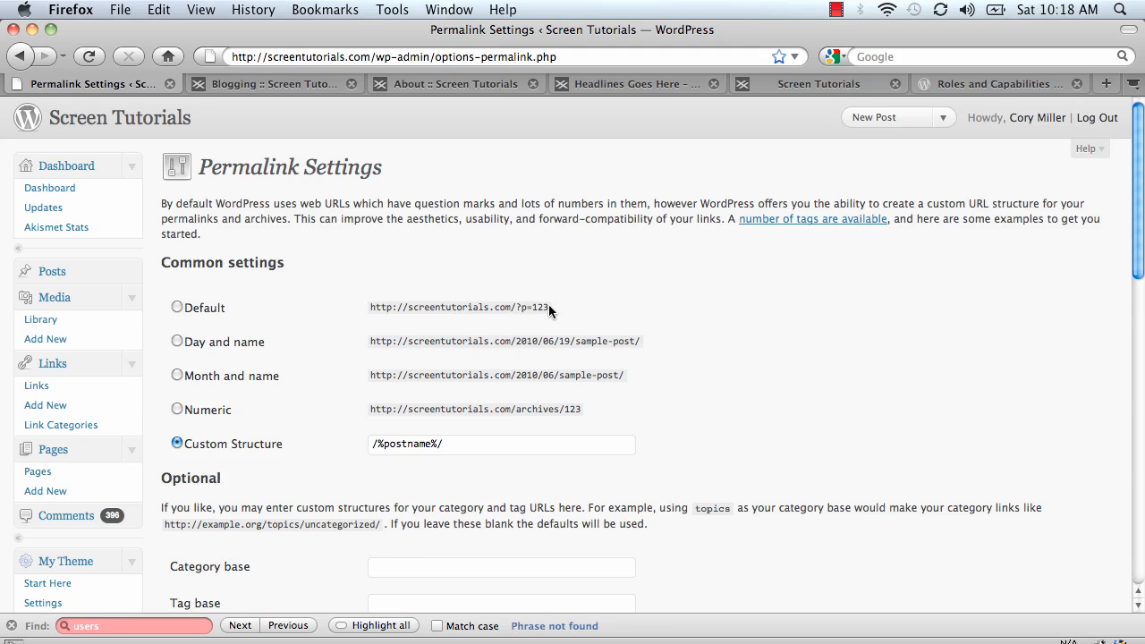
pyautogui.moveTo(548, 308); pyautogui.dragTo(369, 308)
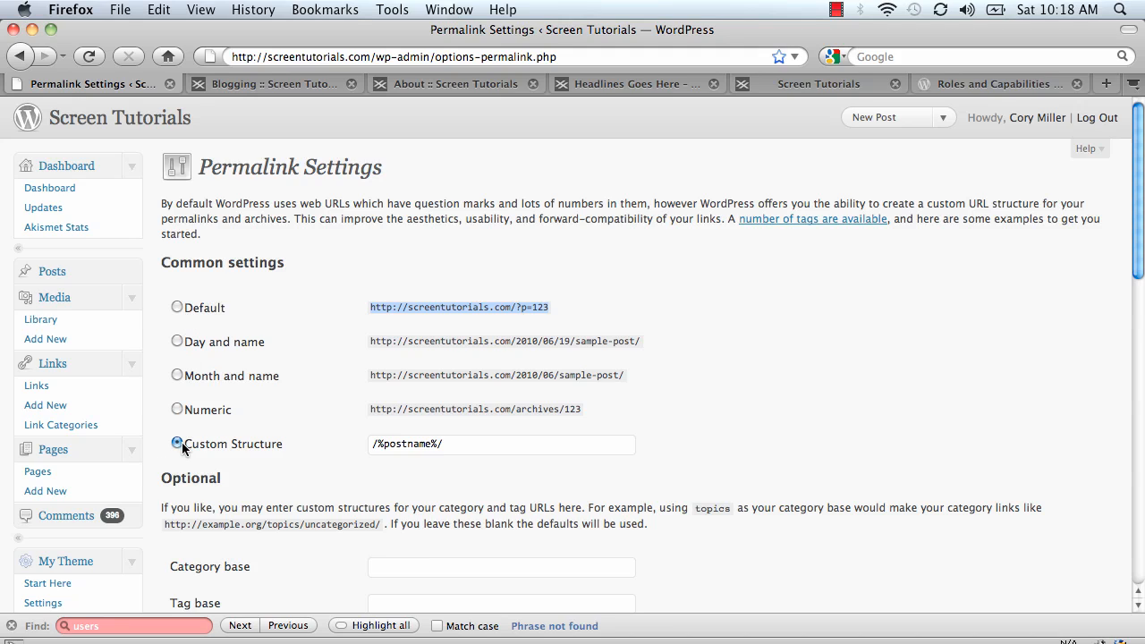
pyautogui.moveTo(459, 445); pyautogui.dragTo(342, 444)
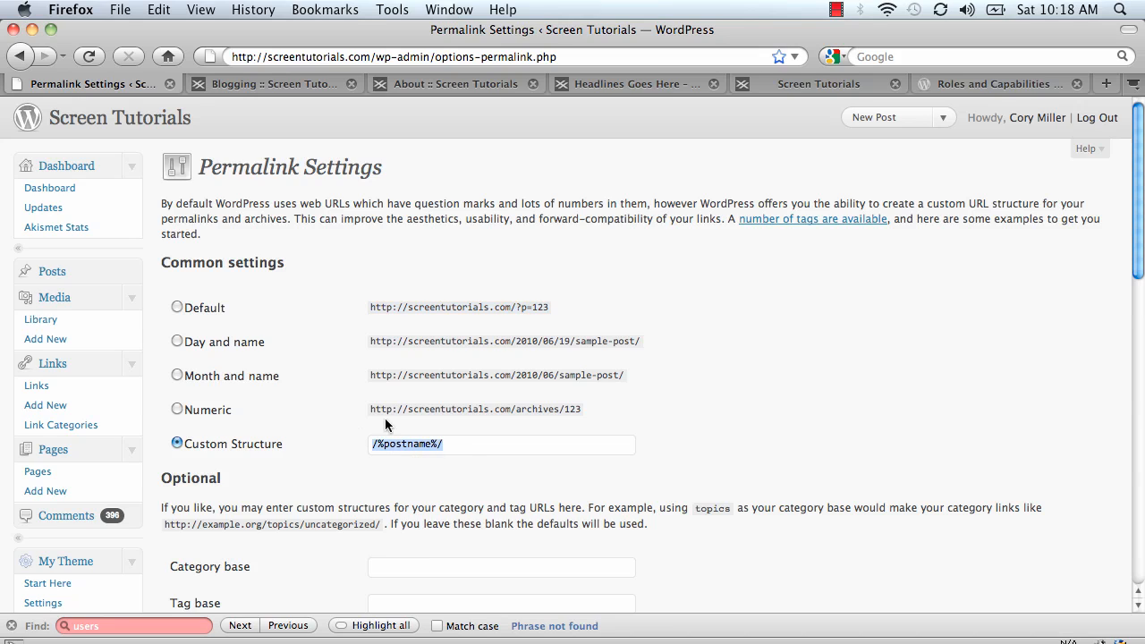
# - Choose Default, change to the Day and name permalink format, and remove its year, month and day tags to make the custom structure /%postname%/
pyautogui.click(176, 306)
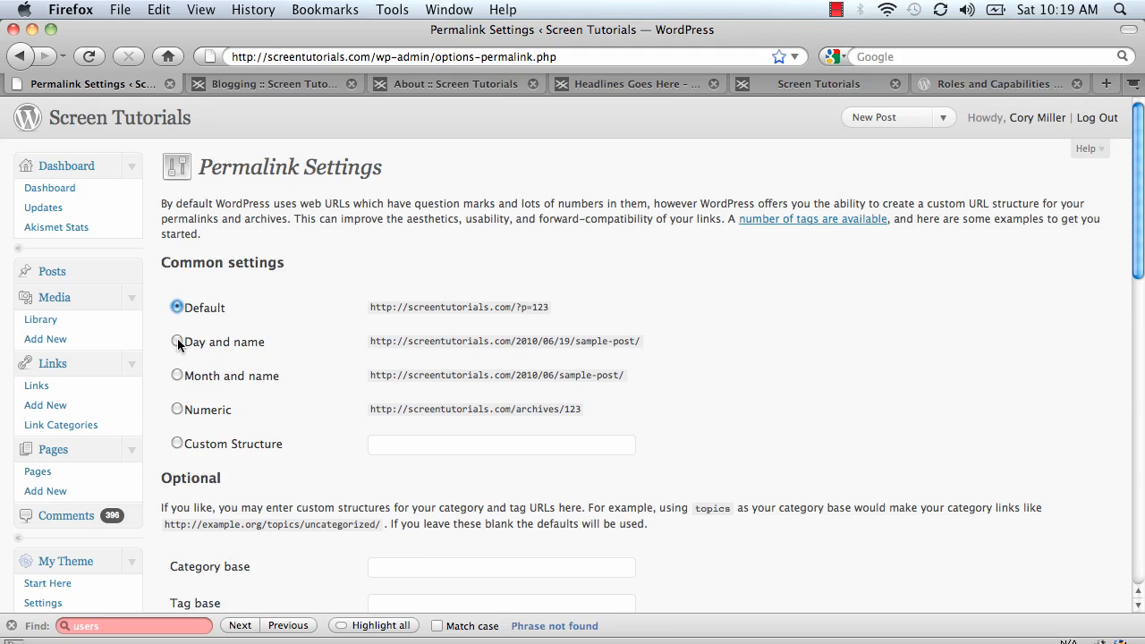
pyautogui.click(177, 341)
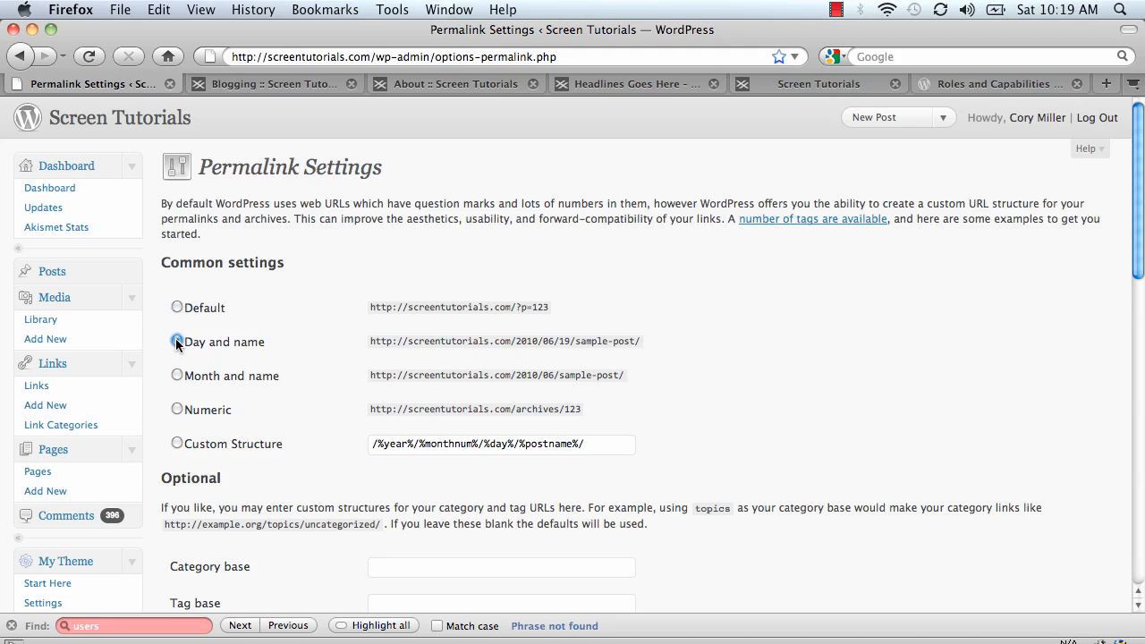
pyautogui.moveTo(516, 444); pyautogui.dragTo(343, 427)
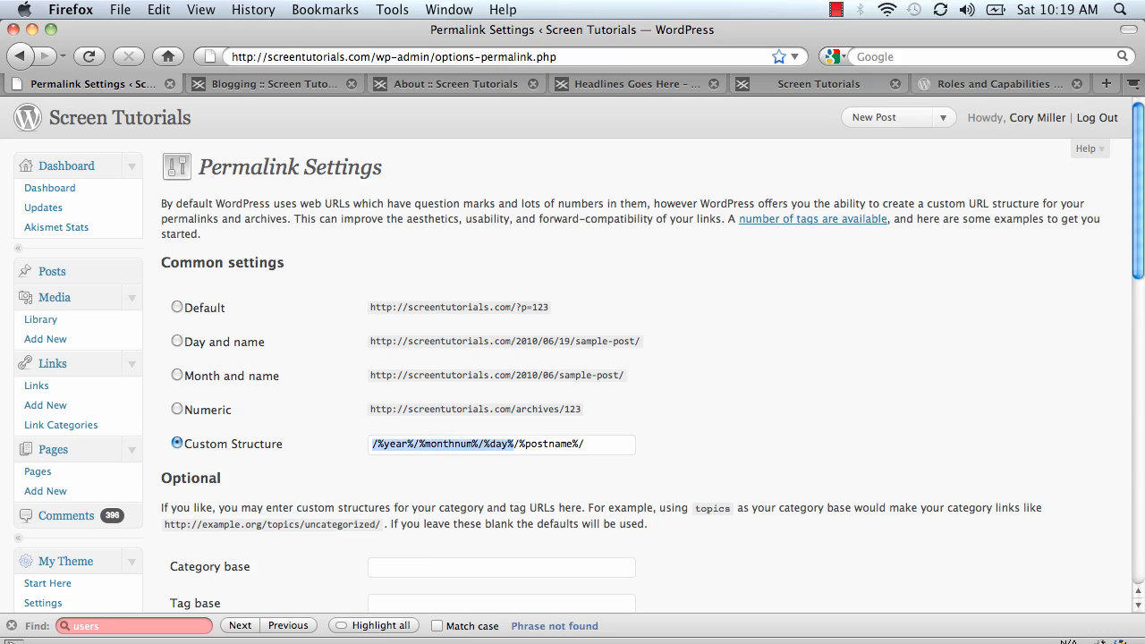
pyautogui.press('BackSpace')
pyautogui.click(332, 476)
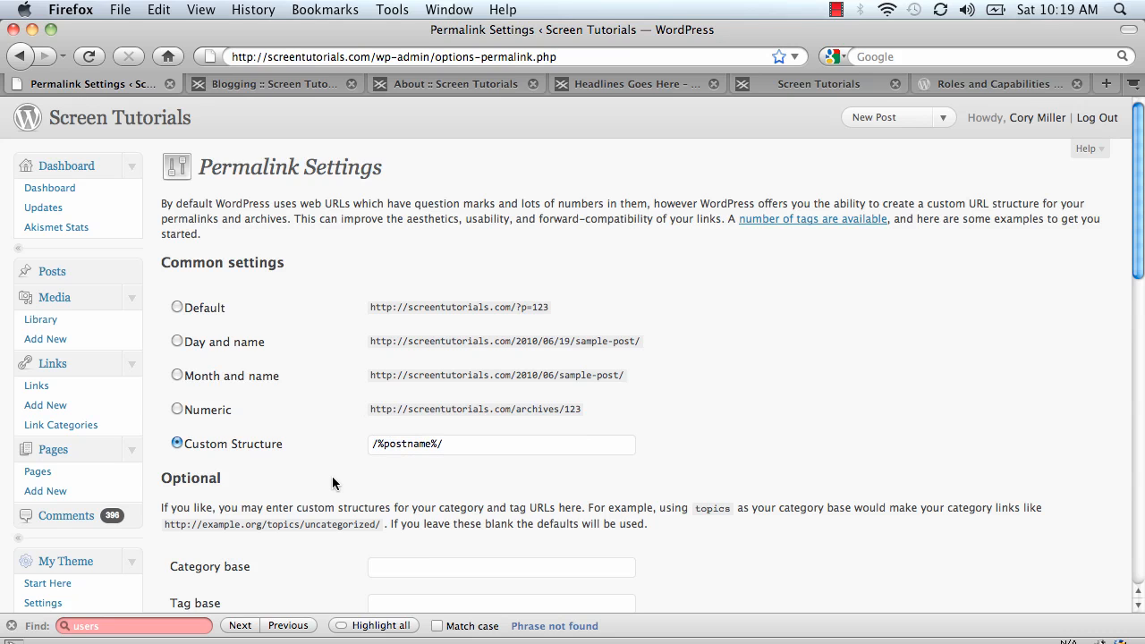
pyautogui.scroll(-5, 331, 476)
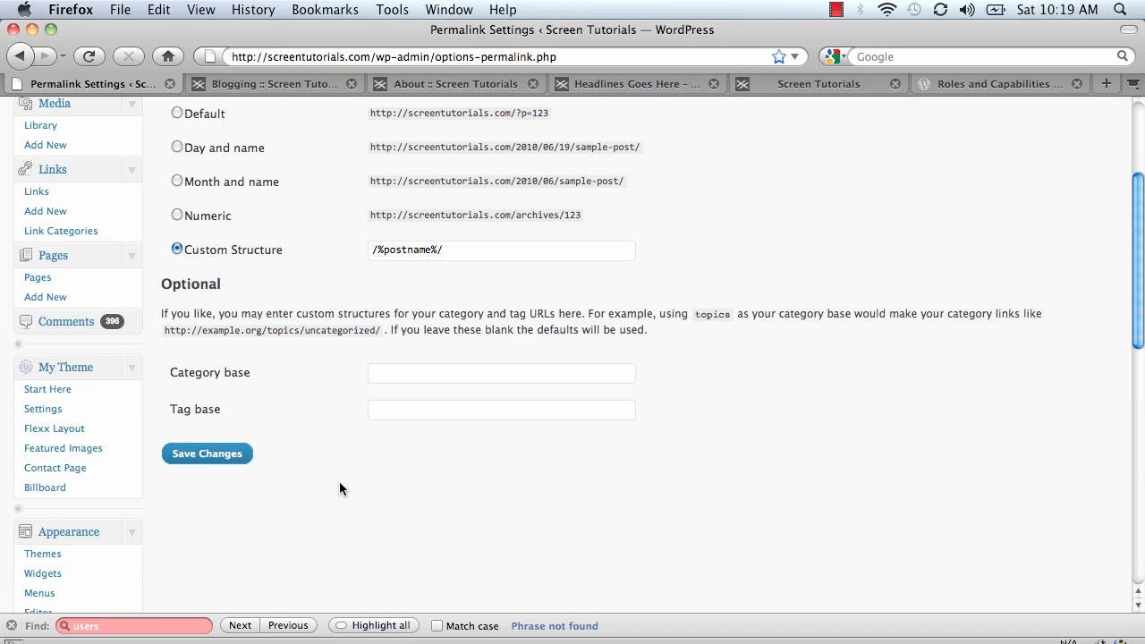
pyautogui.scroll(5, 343, 483)
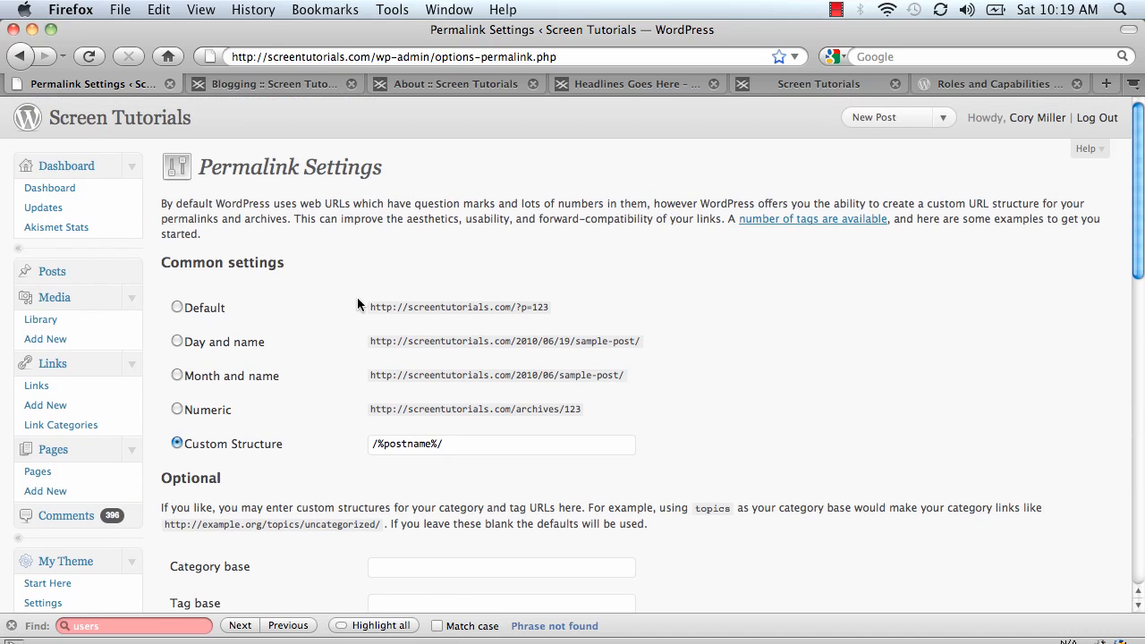